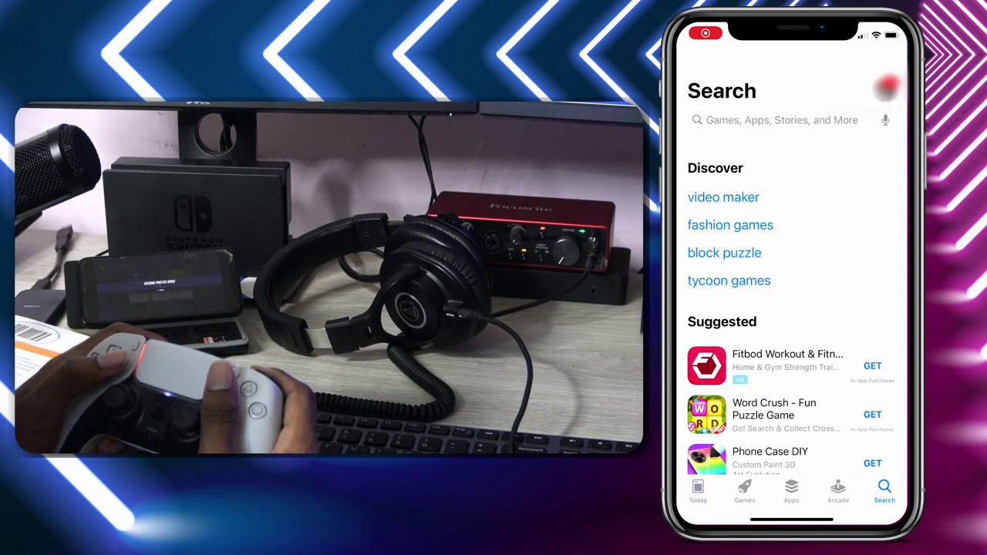
- Search the App Store for 'zero tier' to find the ZeroTier One app
{"action": "left_click", "coordinate": [782, 120]}
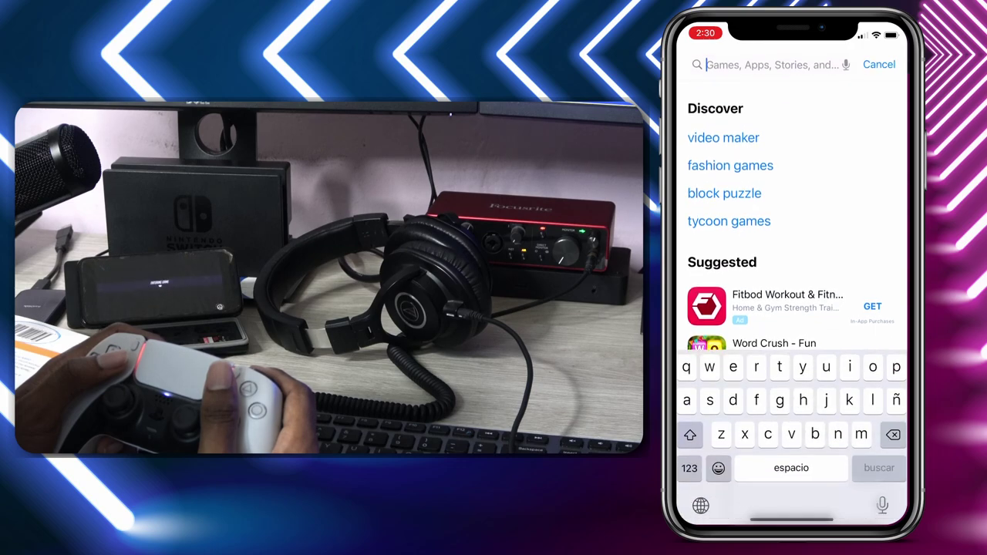
{"action": "type", "text": "zero tier"}
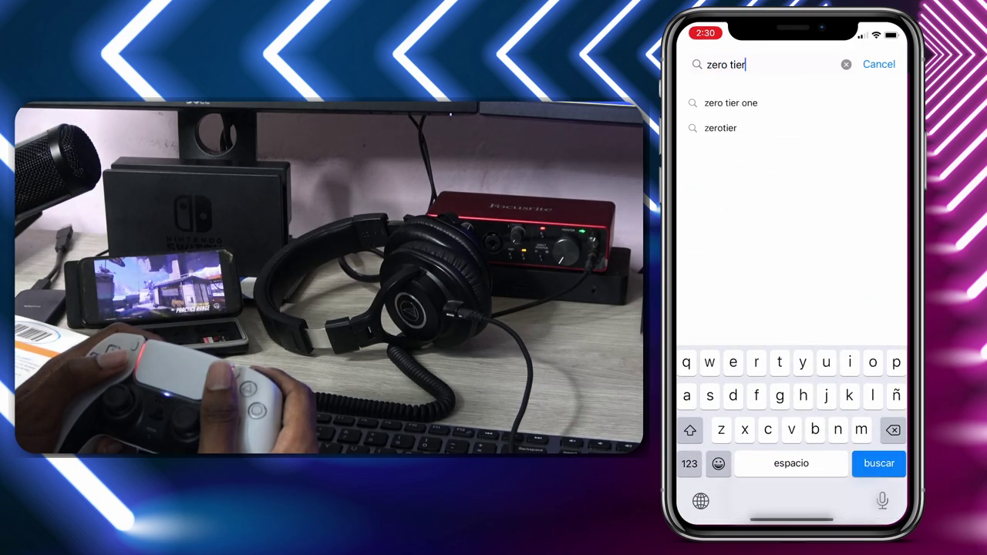
{"action": "key", "text": "Return"}
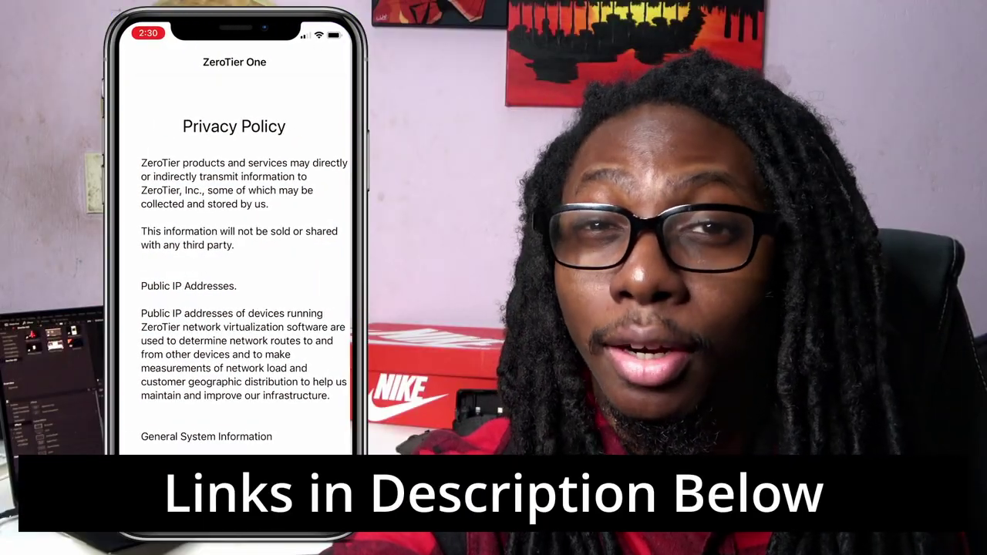
- Scroll to the end of ZeroTier One's privacy policy and accept it
{"action": "scroll", "coordinate": [243, 254], "scroll_direction": "down", "scroll_amount": 5}
{"action": "scroll", "coordinate": [244, 255], "scroll_direction": "down", "scroll_amount": 2}
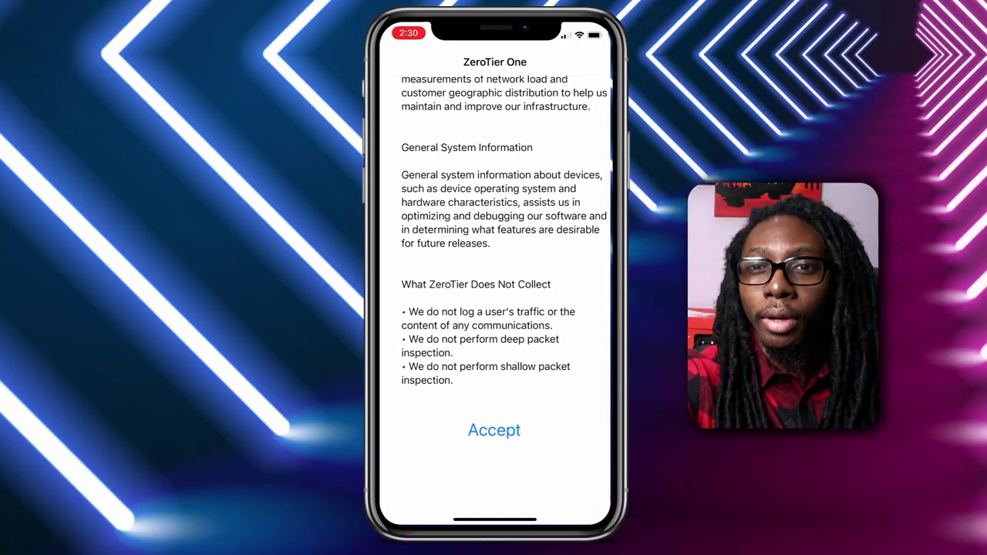
{"action": "left_click", "coordinate": [494, 429]}
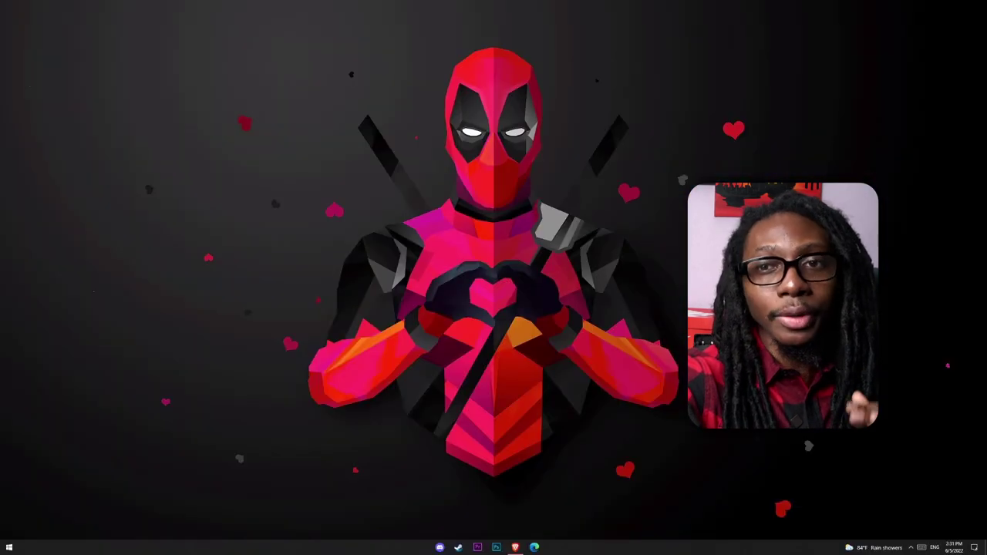
- Search 'zero tier' in Brave and open the official zerotier.com homepage
{"action": "left_click", "coordinate": [517, 548]}
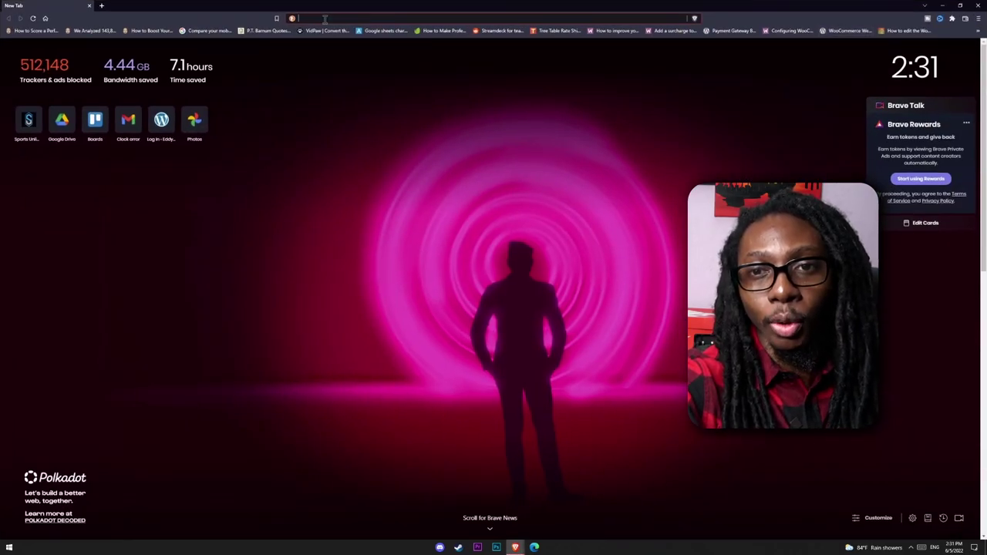
{"action": "type", "text": "zero"}
{"action": "type", "text": " tier"}
{"action": "key", "text": "Return"}
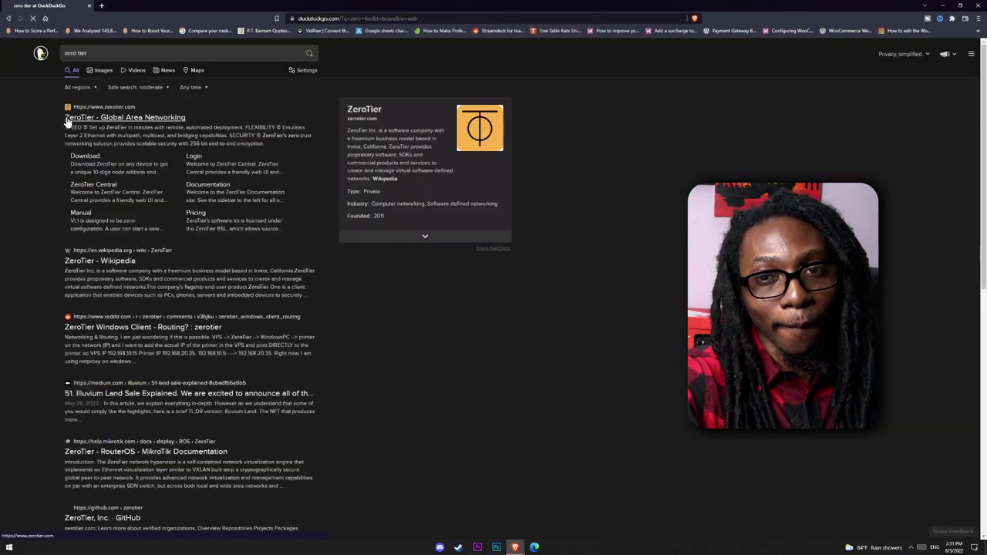
{"action": "left_click", "coordinate": [66, 118]}
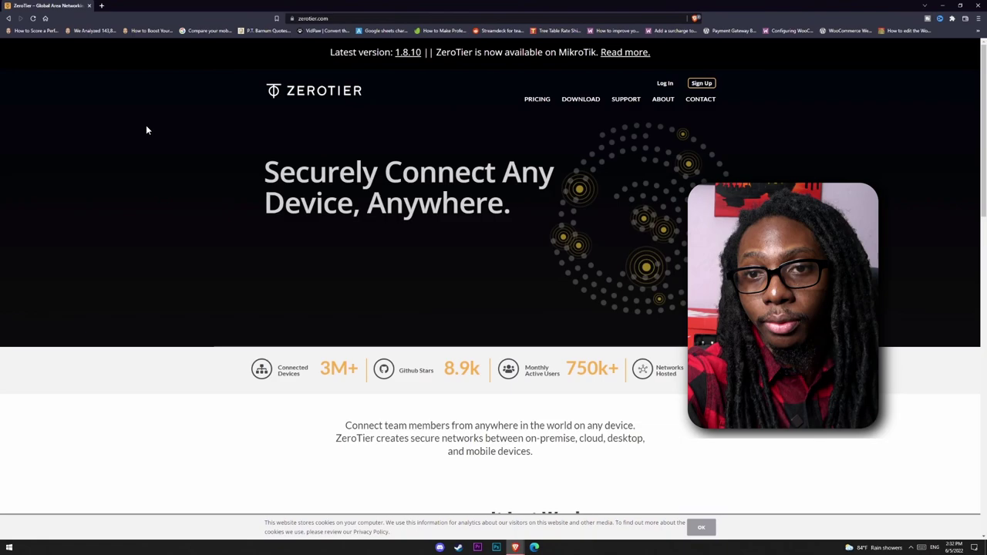
{"action": "scroll", "coordinate": [145, 130], "scroll_direction": "down", "scroll_amount": 4}
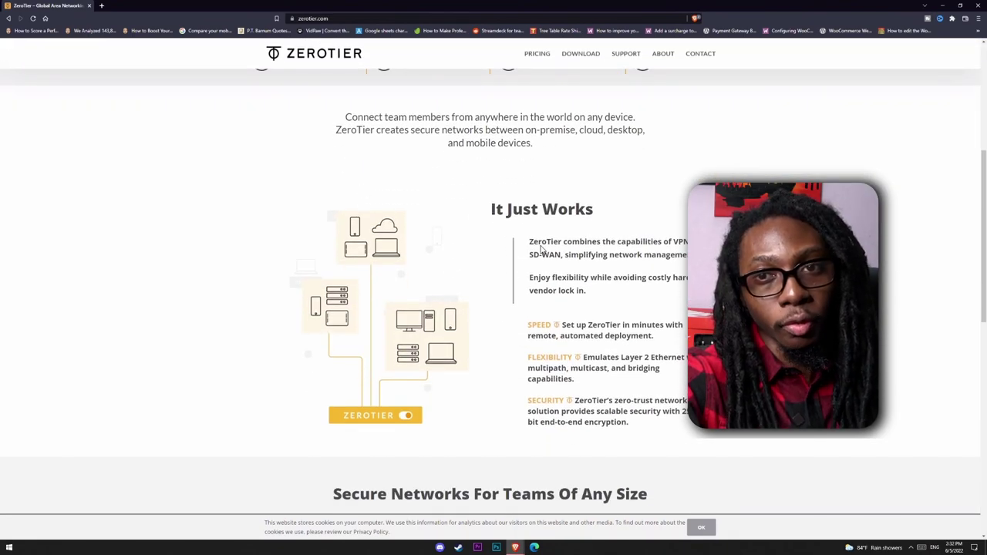
{"action": "scroll", "coordinate": [543, 249], "scroll_direction": "down", "scroll_amount": 6}
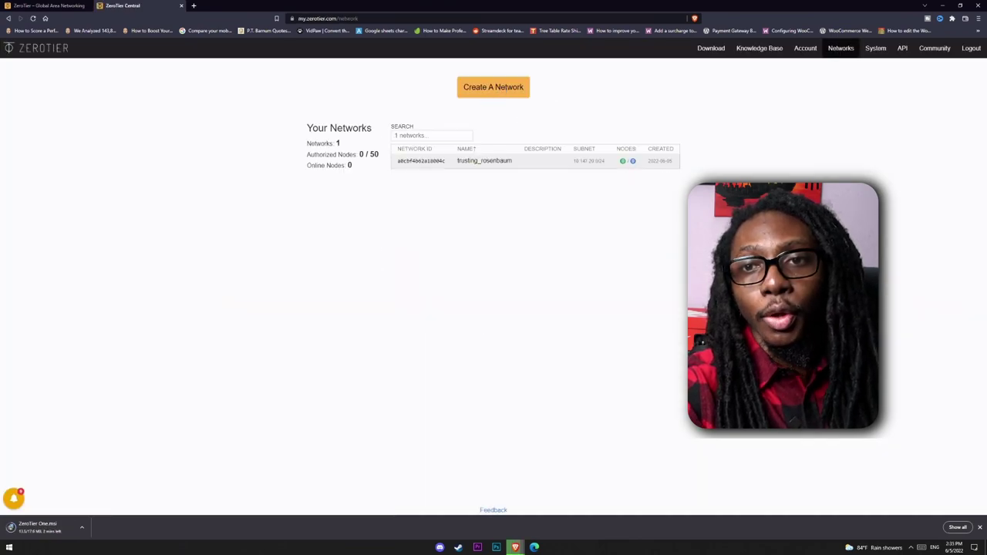
- Rename the trusting_rosenbaum network to a 'GameStream Eddy04tv' name and describe it 'Basic VPN con'
{"action": "left_click", "coordinate": [463, 176]}
{"action": "double_click", "coordinate": [192, 209]}
{"action": "type", "text": "MonnlightE"}
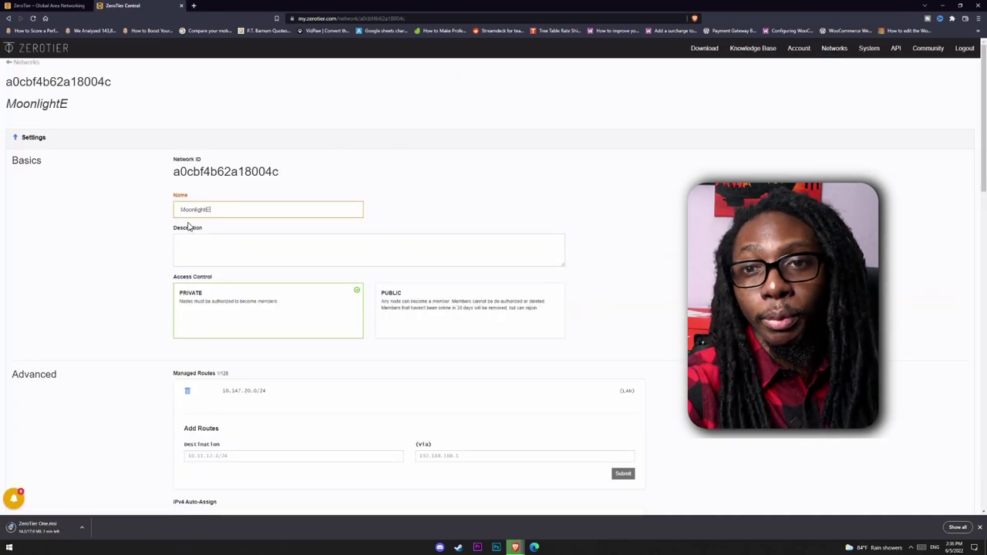
{"action": "key", "text": "BackSpace"}
{"action": "type", "text": "GameStream Eddy04tv"}
{"action": "left_click", "coordinate": [260, 247]}
{"action": "type", "text": "Basic VPN connection for Moonlight on iOS."}
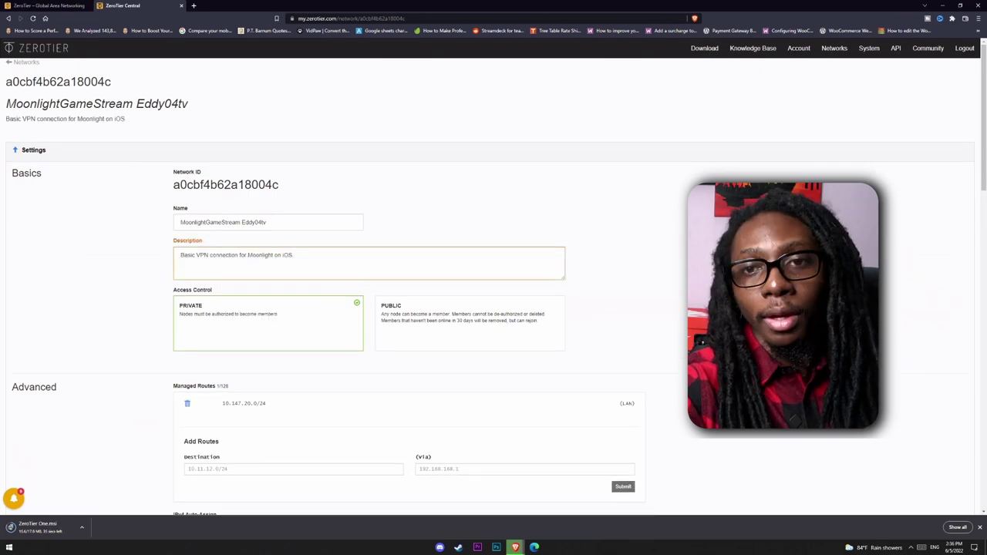
{"action": "left_click", "coordinate": [293, 326]}
- Scroll down to the empty Members list and launch the downloaded ZeroTier One.msi installer
{"action": "scroll", "coordinate": [266, 370], "scroll_direction": "down", "scroll_amount": 1}
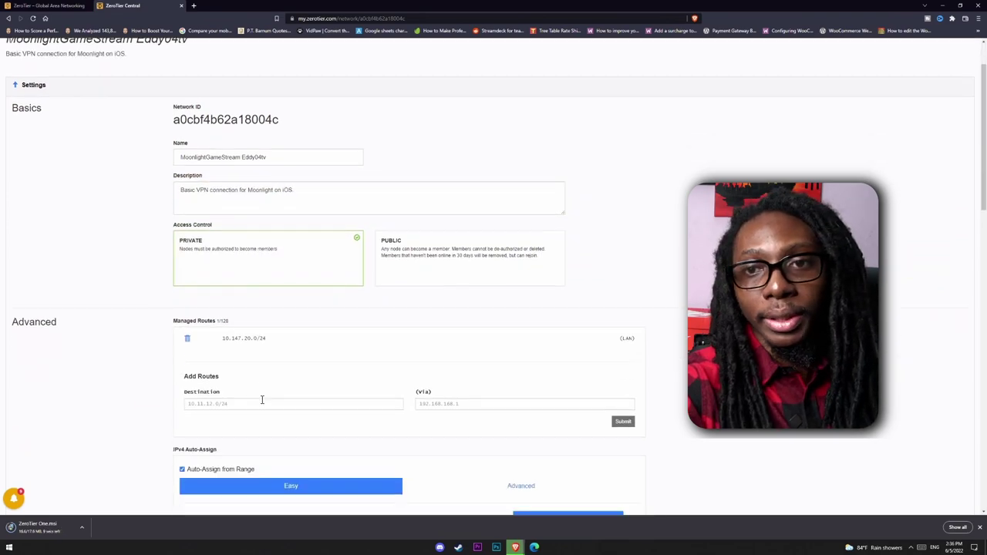
{"action": "scroll", "coordinate": [264, 390], "scroll_direction": "down", "scroll_amount": 1}
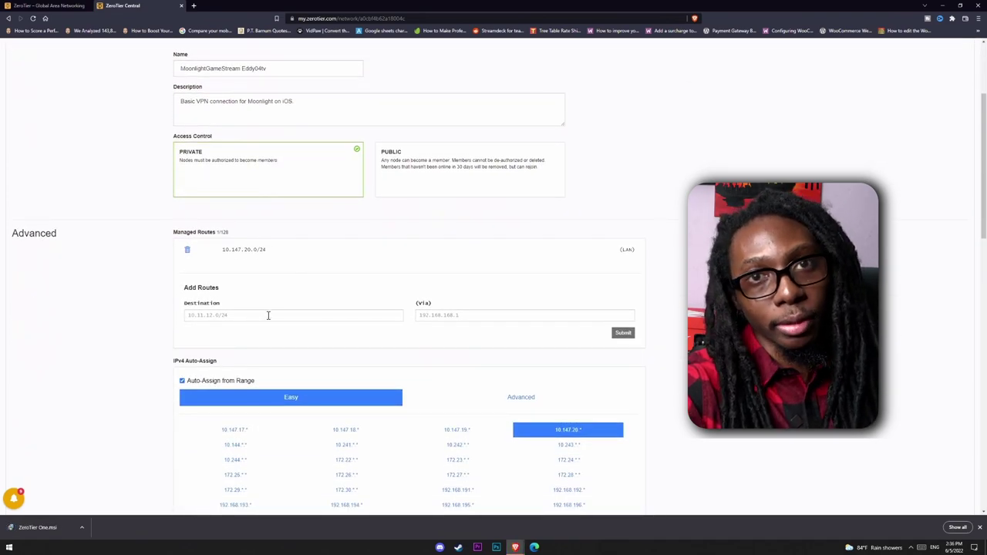
{"action": "scroll", "coordinate": [256, 353], "scroll_direction": "down", "scroll_amount": 1}
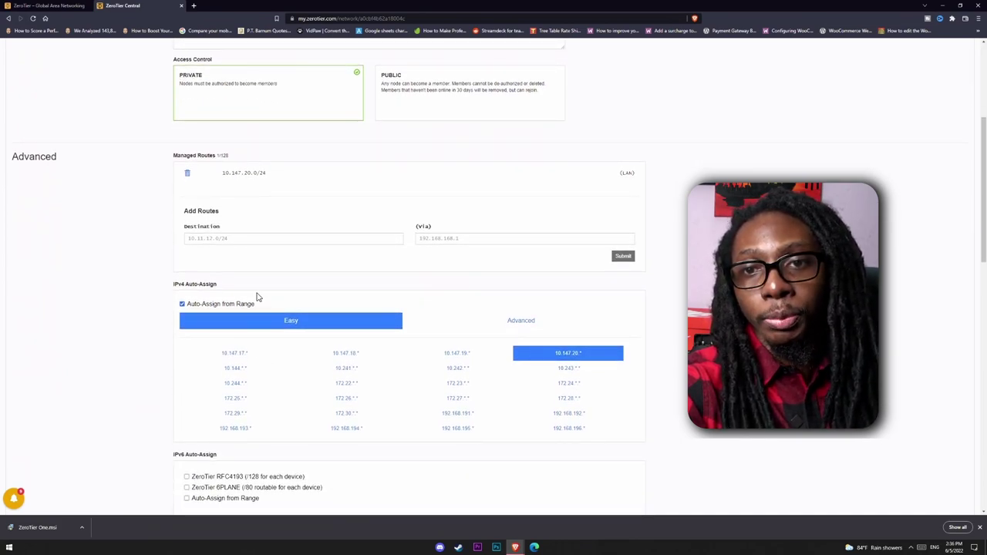
{"action": "scroll", "coordinate": [244, 346], "scroll_direction": "down", "scroll_amount": 1}
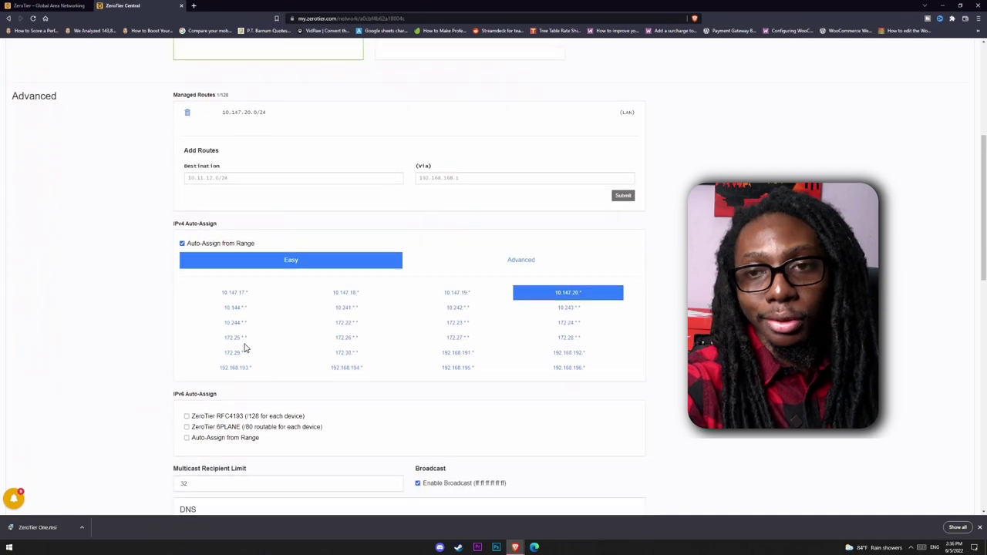
{"action": "scroll", "coordinate": [210, 401], "scroll_direction": "down", "scroll_amount": 1}
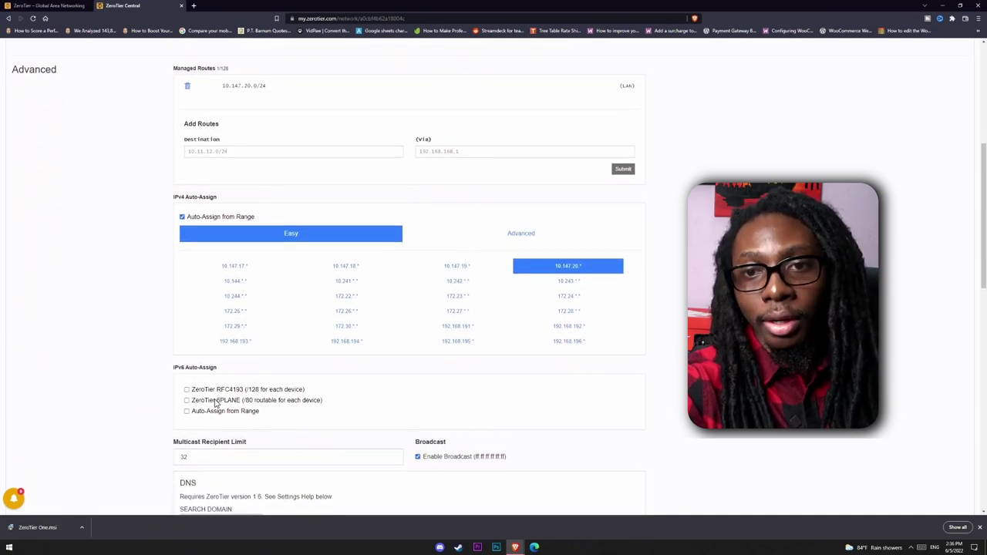
{"action": "scroll", "coordinate": [203, 399], "scroll_direction": "down", "scroll_amount": 1}
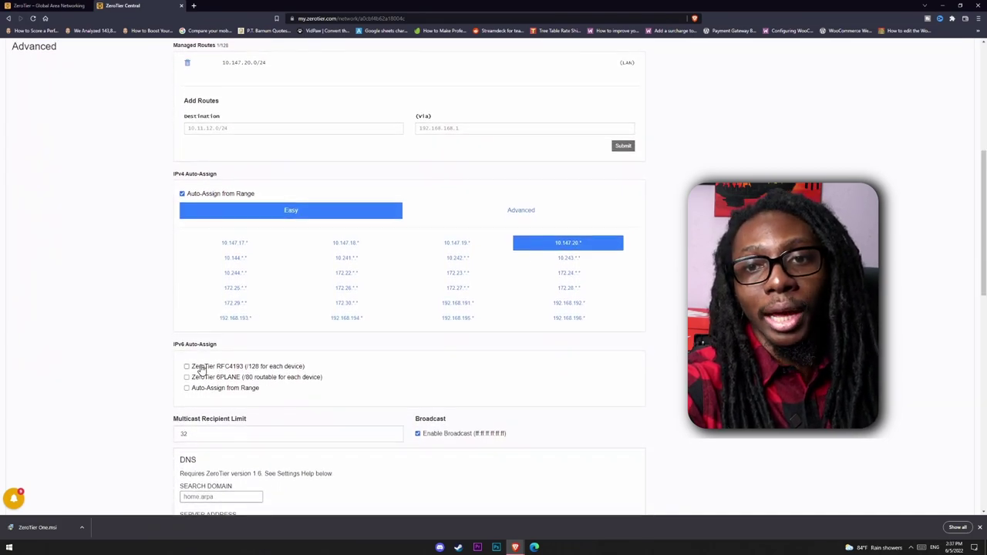
{"action": "scroll", "coordinate": [236, 391], "scroll_direction": "down", "scroll_amount": 3}
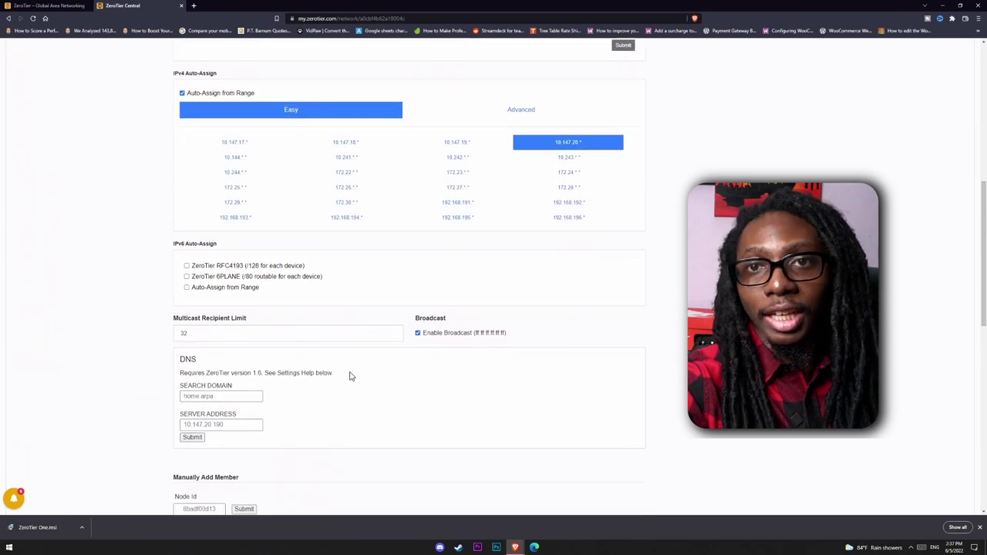
{"action": "scroll", "coordinate": [354, 362], "scroll_direction": "down", "scroll_amount": 2}
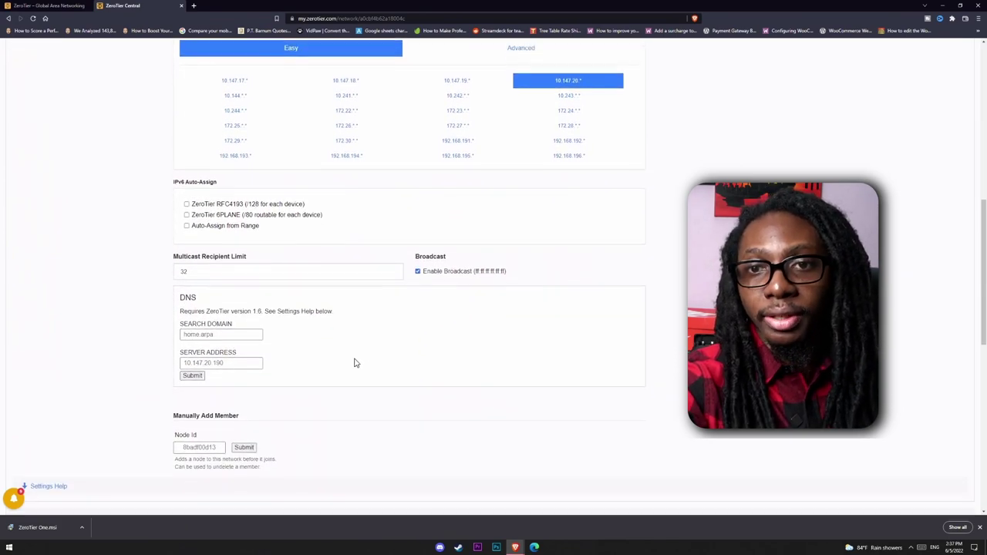
{"action": "scroll", "coordinate": [331, 376], "scroll_direction": "down", "scroll_amount": 5}
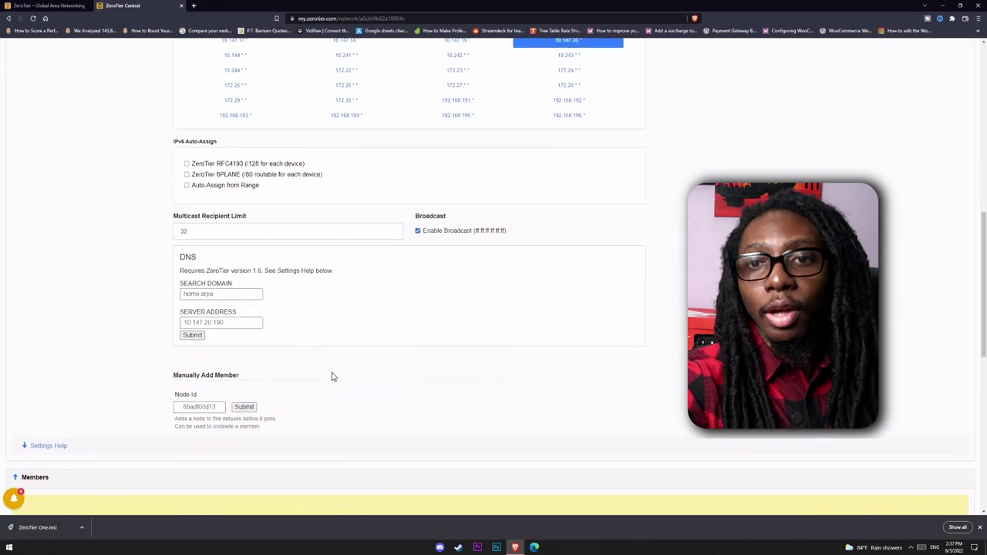
{"action": "left_click", "coordinate": [55, 528]}
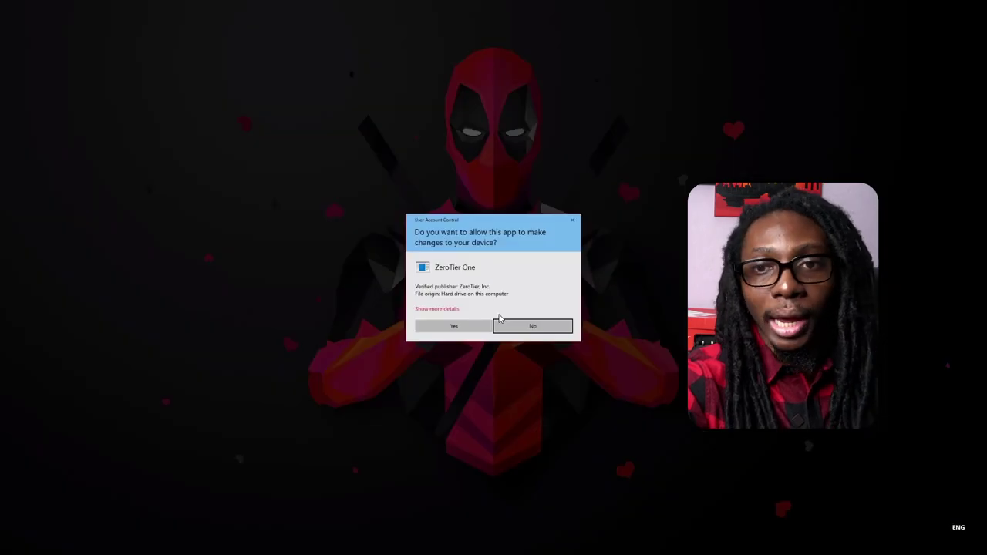
- Approve the ZeroTier One installation, check its tray menu, and return to the Members list
{"action": "left_click", "coordinate": [451, 326]}
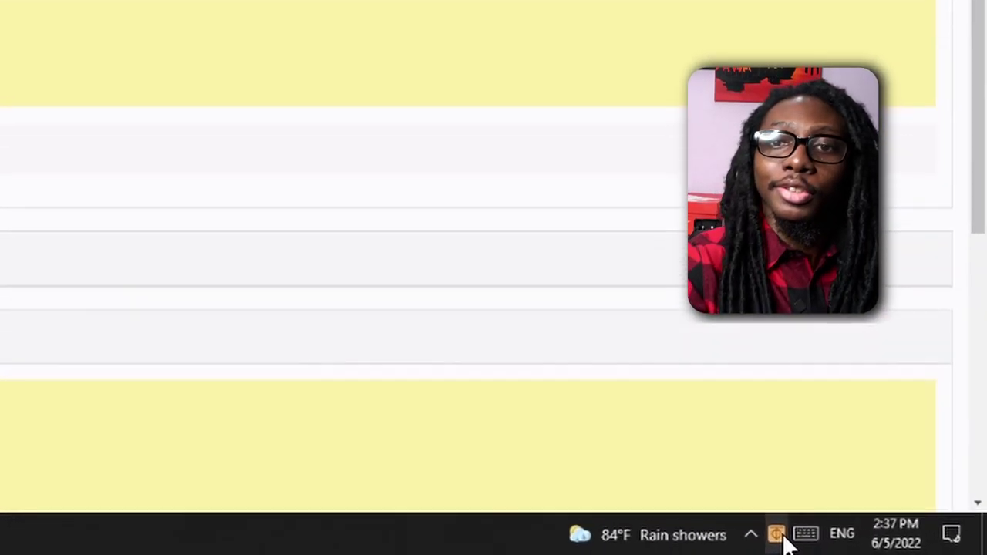
{"action": "left_click", "coordinate": [910, 548]}
{"action": "left_click", "coordinate": [930, 516]}
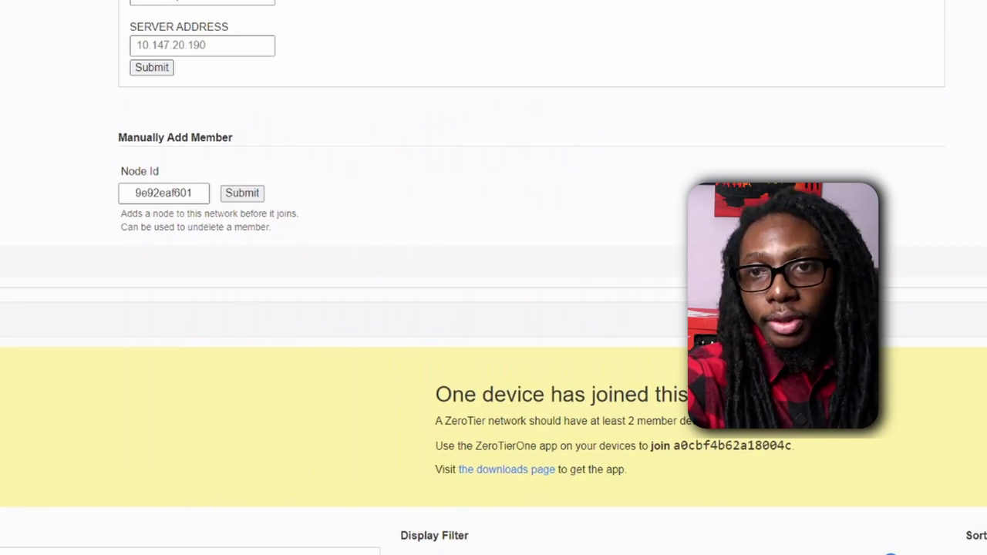
{"action": "scroll", "coordinate": [237, 396], "scroll_direction": "down", "scroll_amount": 2}
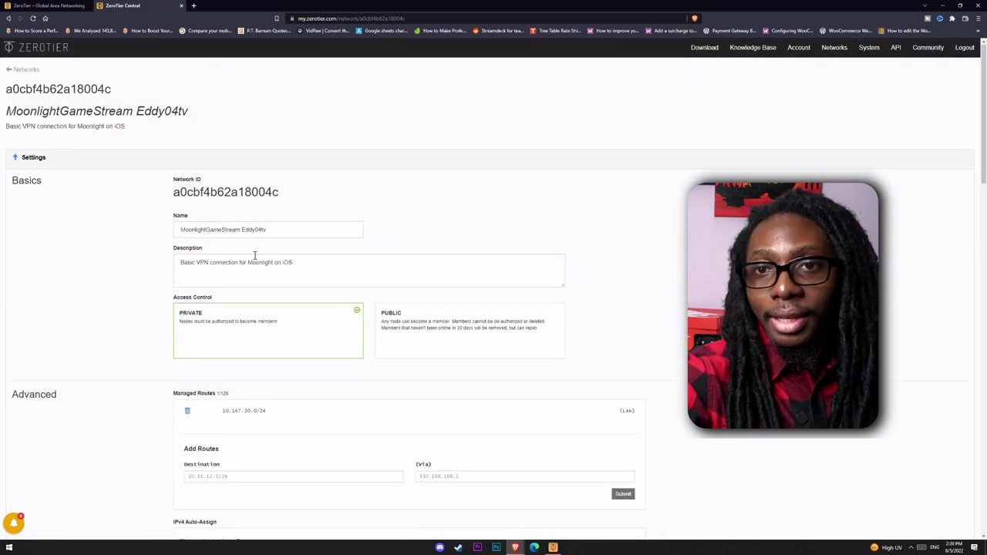
{"action": "scroll", "coordinate": [253, 254], "scroll_direction": "down", "scroll_amount": 1}
{"action": "double_click", "coordinate": [221, 174]}
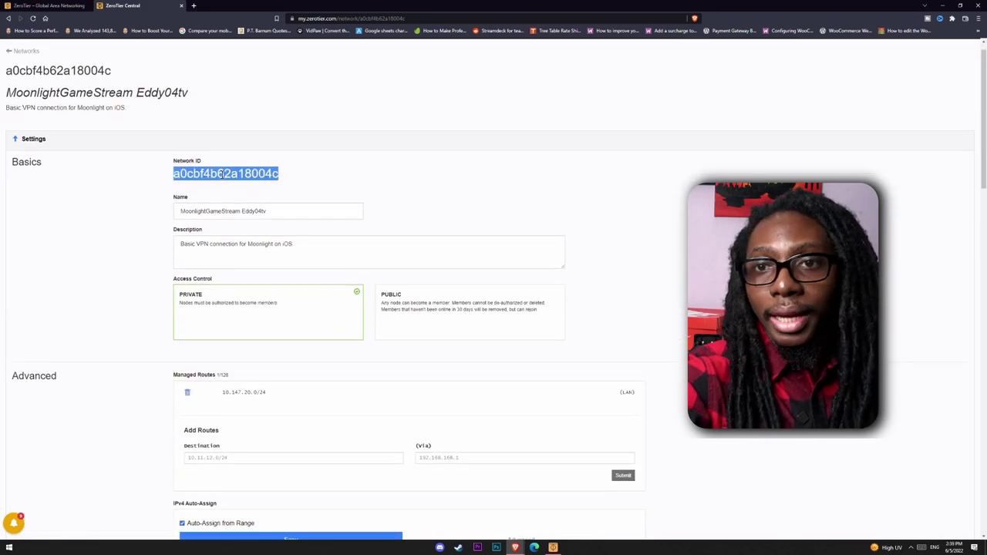
{"action": "right_click", "coordinate": [221, 172]}
{"action": "left_click", "coordinate": [247, 181]}
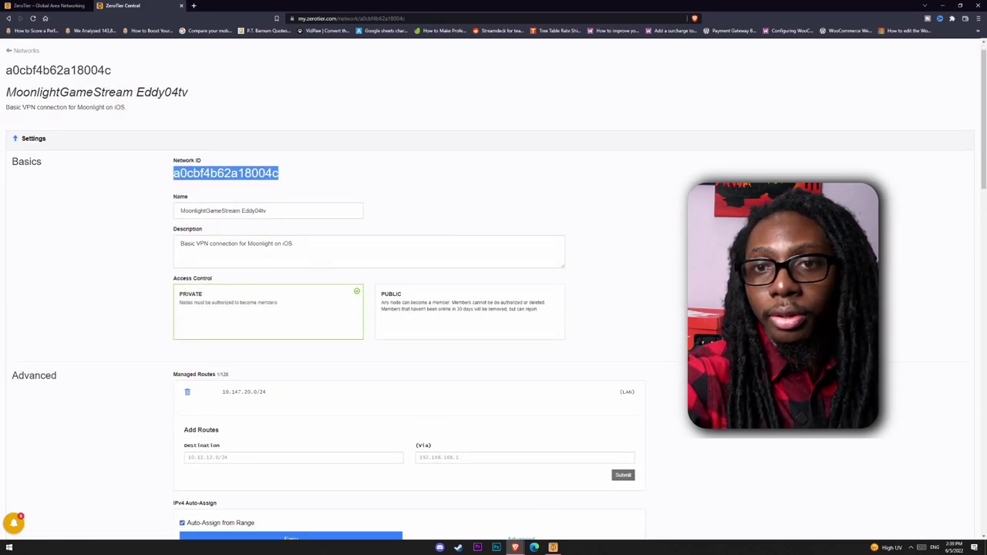
{"action": "left_click", "coordinate": [553, 548]}
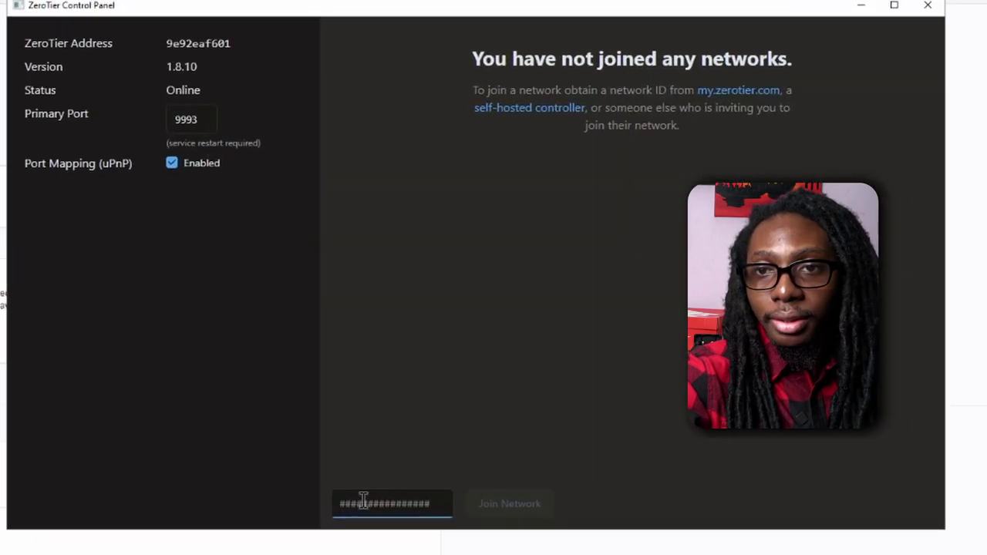
{"action": "key", "text": "ctrl+v"}
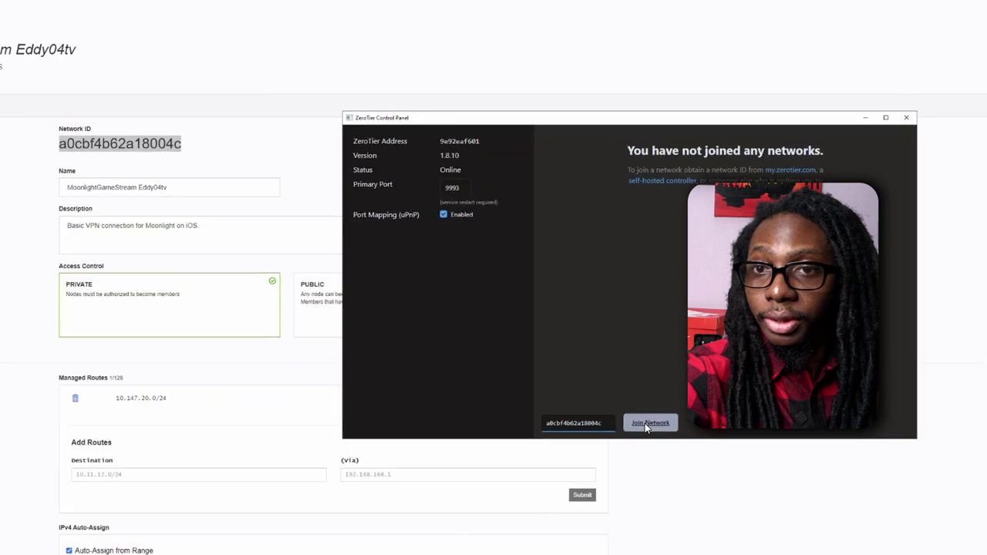
{"action": "left_click", "coordinate": [501, 503]}
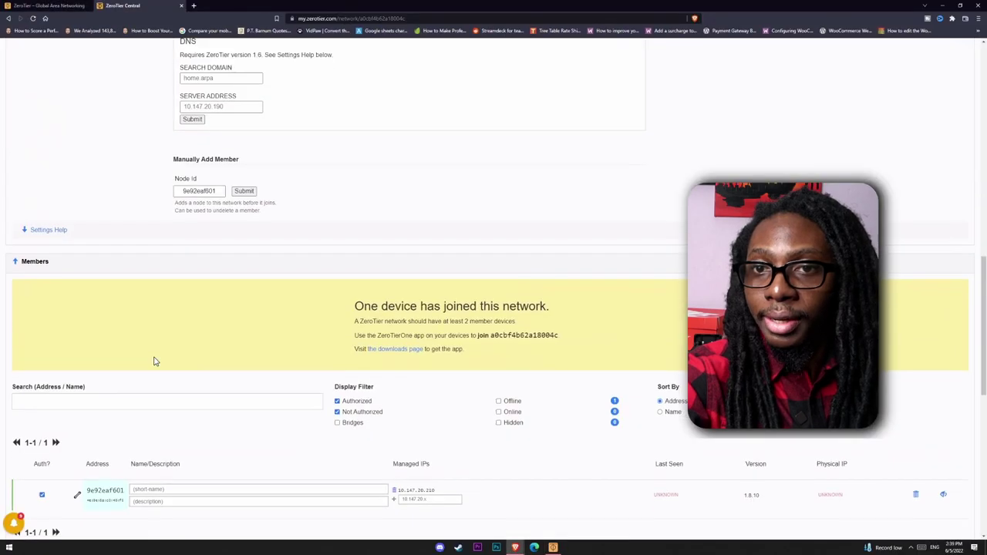
{"action": "scroll", "coordinate": [154, 359], "scroll_direction": "down", "scroll_amount": 1}
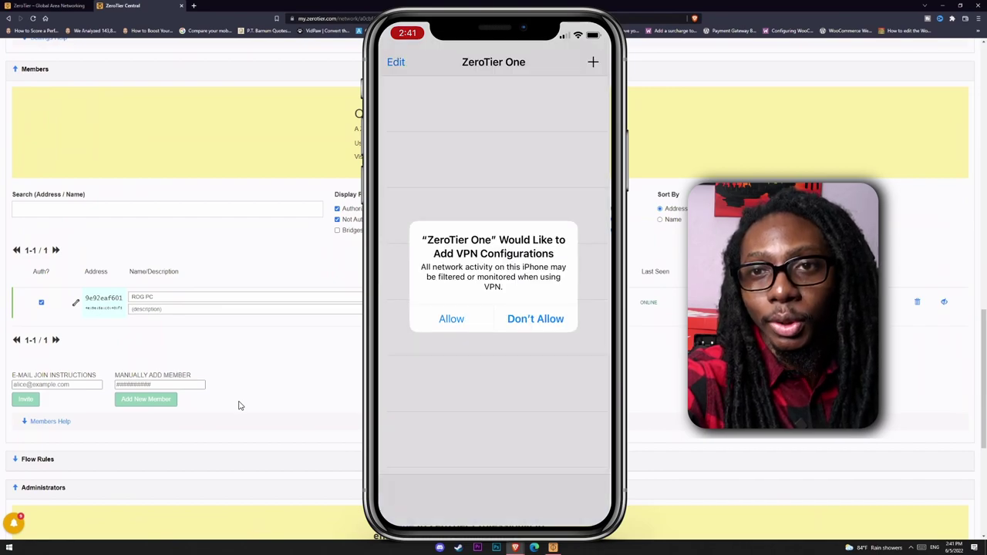
- Authorize the iPhone's member ceab4f0fe6 and confirm it received managed IP 10.147.20.38
{"action": "scroll", "coordinate": [229, 408], "scroll_direction": "down", "scroll_amount": 3}
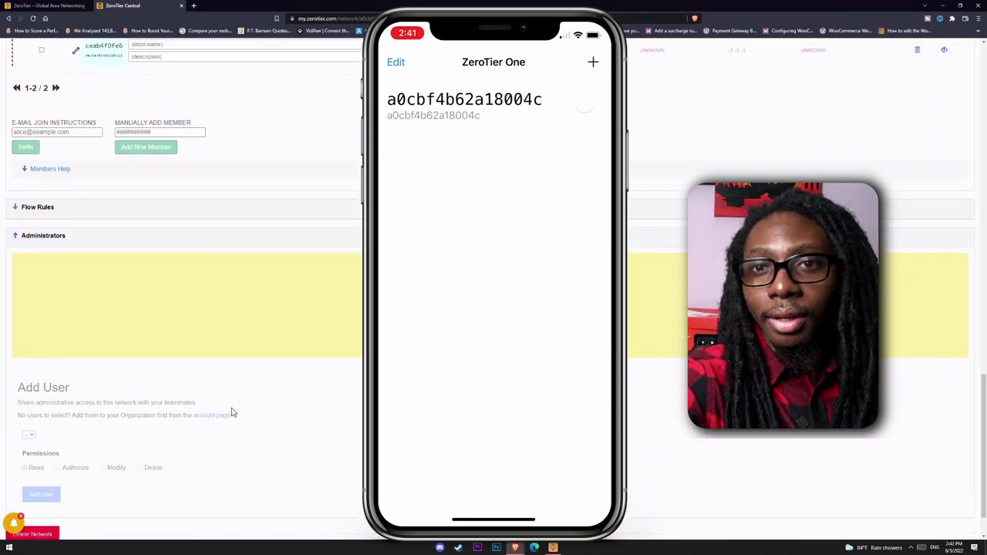
{"action": "scroll", "coordinate": [231, 411], "scroll_direction": "up", "scroll_amount": 4}
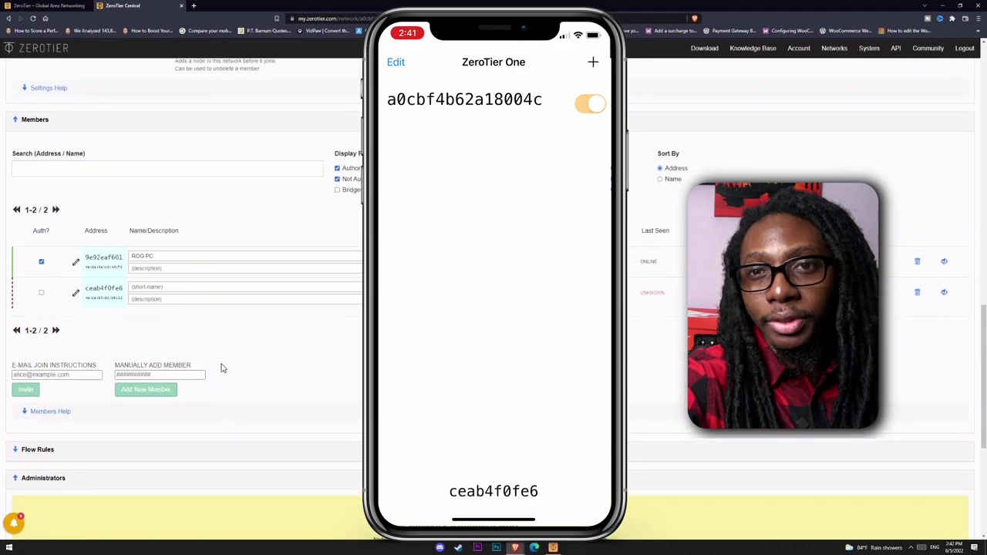
{"action": "left_click", "coordinate": [41, 296]}
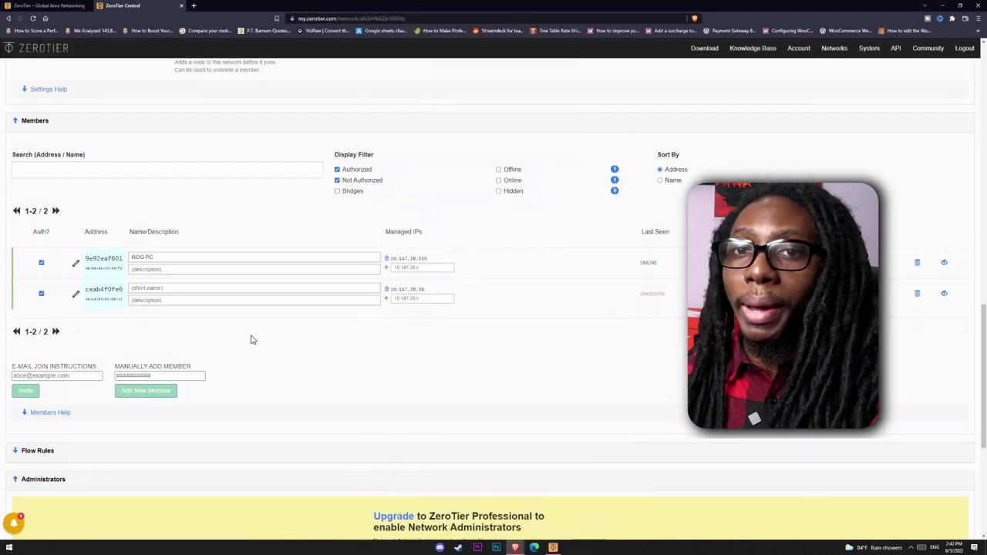
{"action": "scroll", "coordinate": [323, 347], "scroll_direction": "down", "scroll_amount": 2}
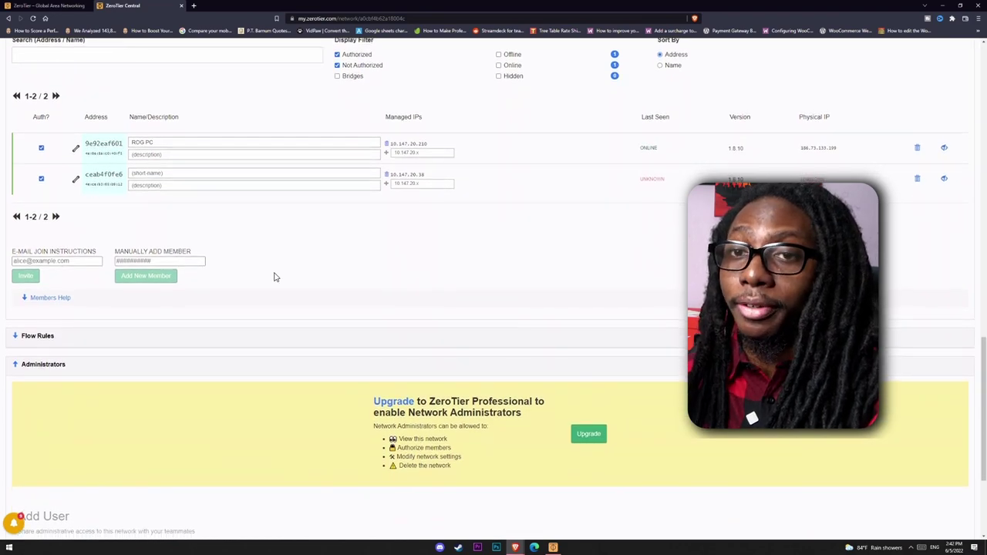
{"action": "scroll", "coordinate": [227, 315], "scroll_direction": "down", "scroll_amount": 3}
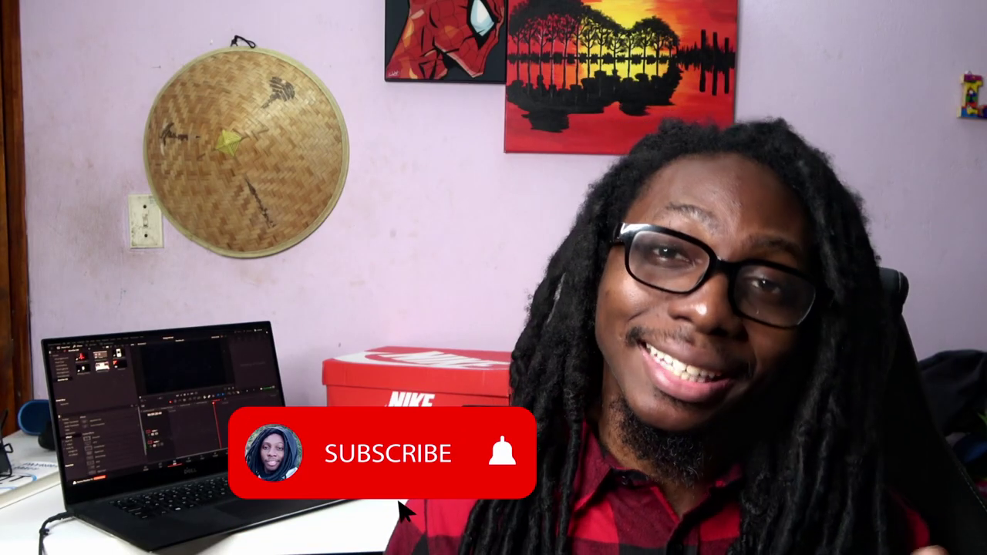